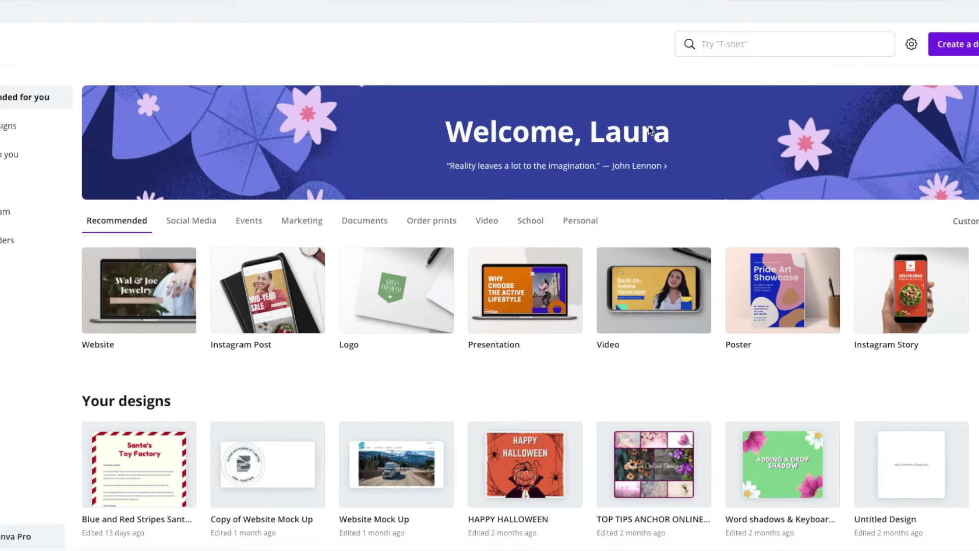
Create a new blank Facebook Post design
left_click(966, 51)
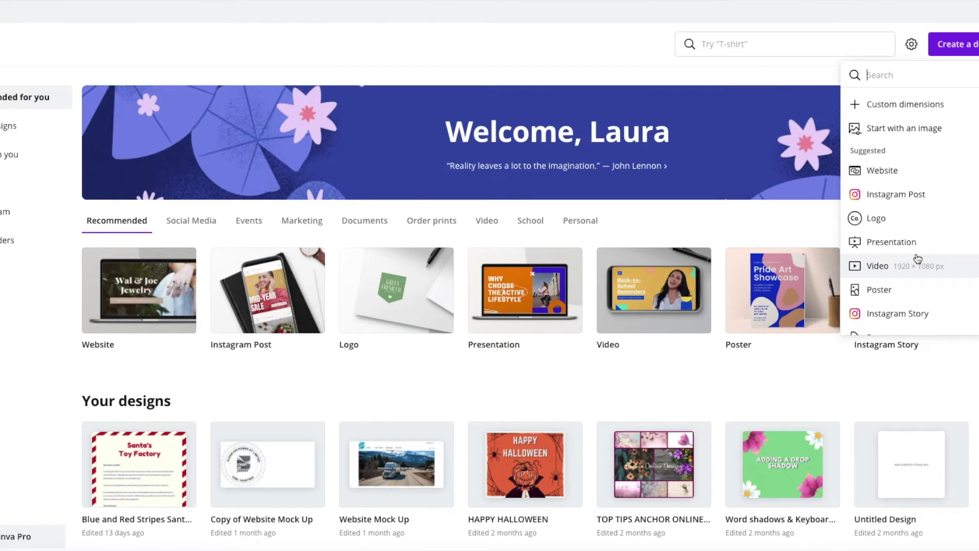
type("face")
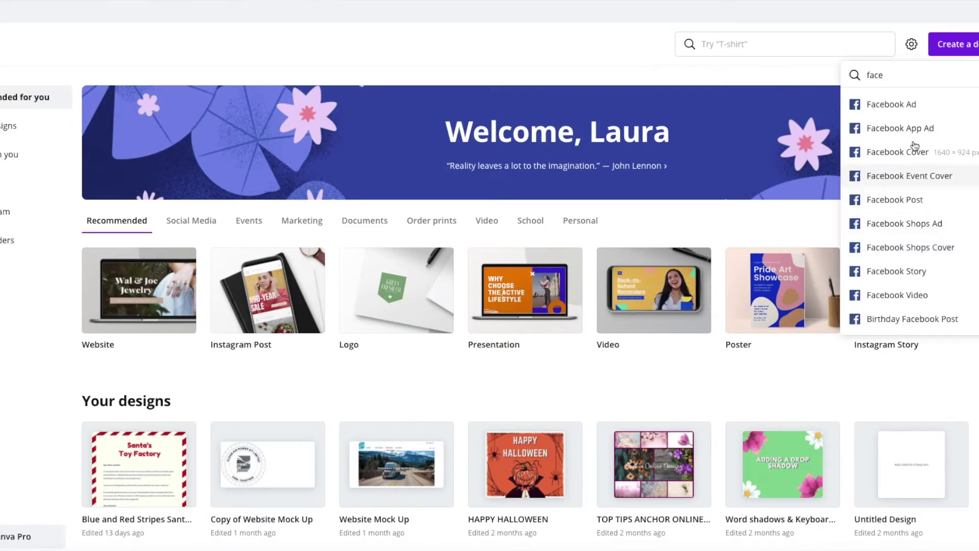
left_click(885, 201)
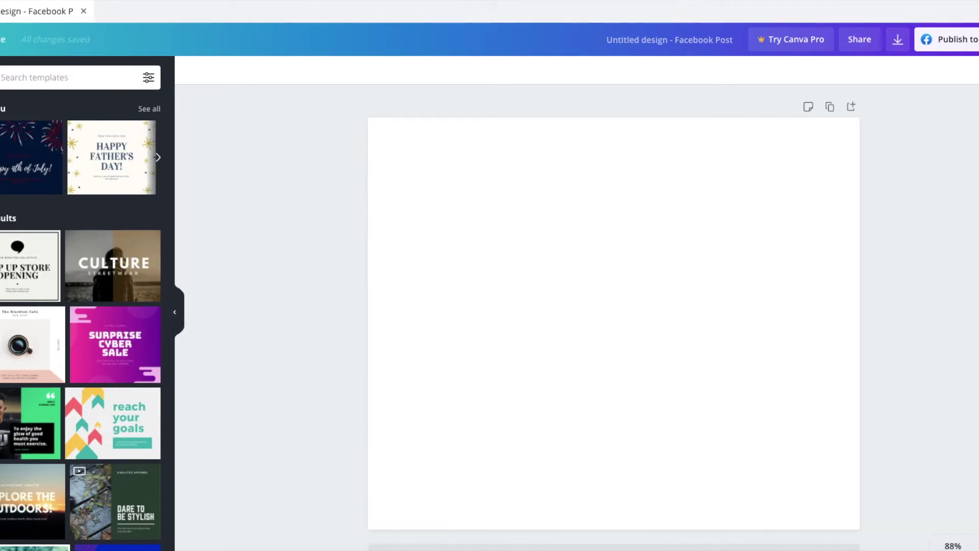
Add a heading text box to the page and move it above the middle
left_click(0, 245)
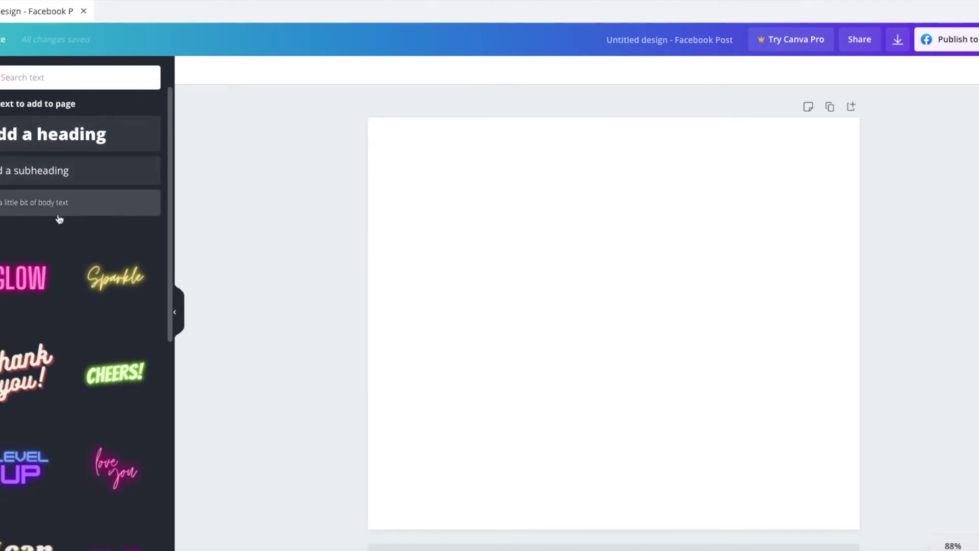
left_click(42, 133)
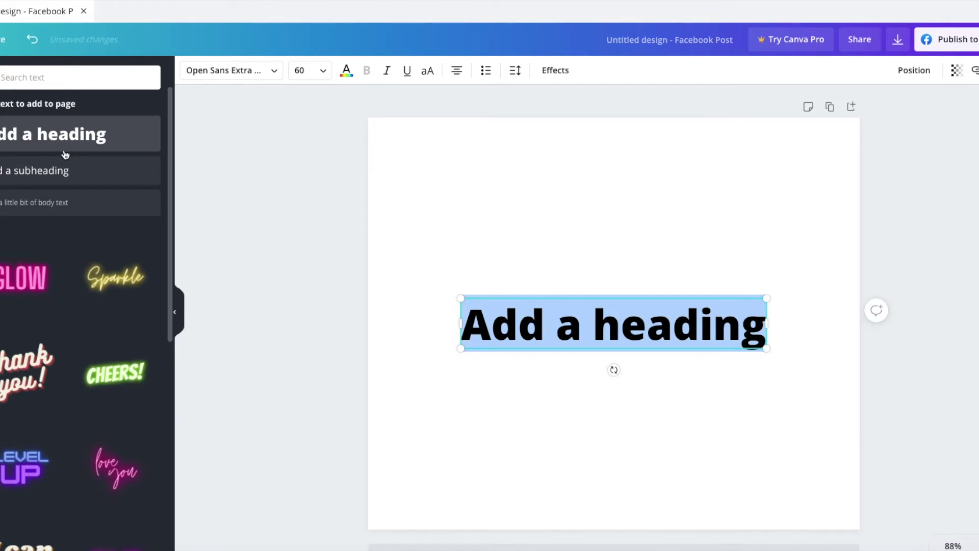
left_click(596, 329)
left_click_drag(596, 329, 591, 251)
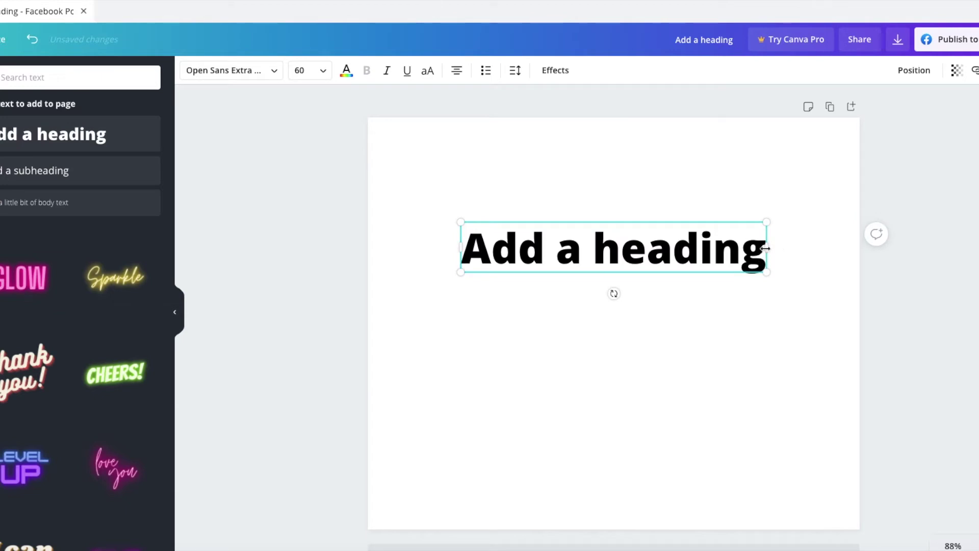
Replace the placeholder heading text with "Drop shadow text effect"
left_click_drag(760, 260, 469, 260)
left_click(473, 264)
key("BackSpace")
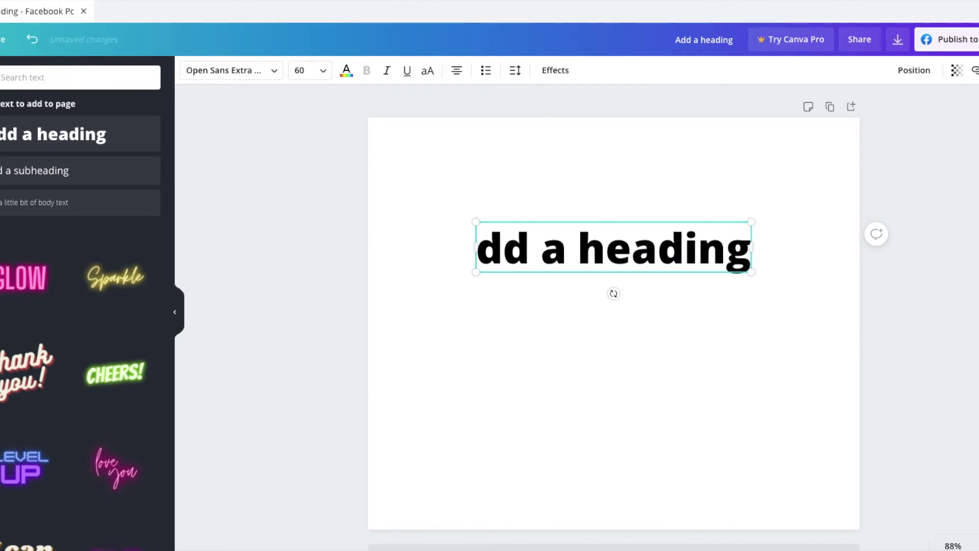
type("Dr")
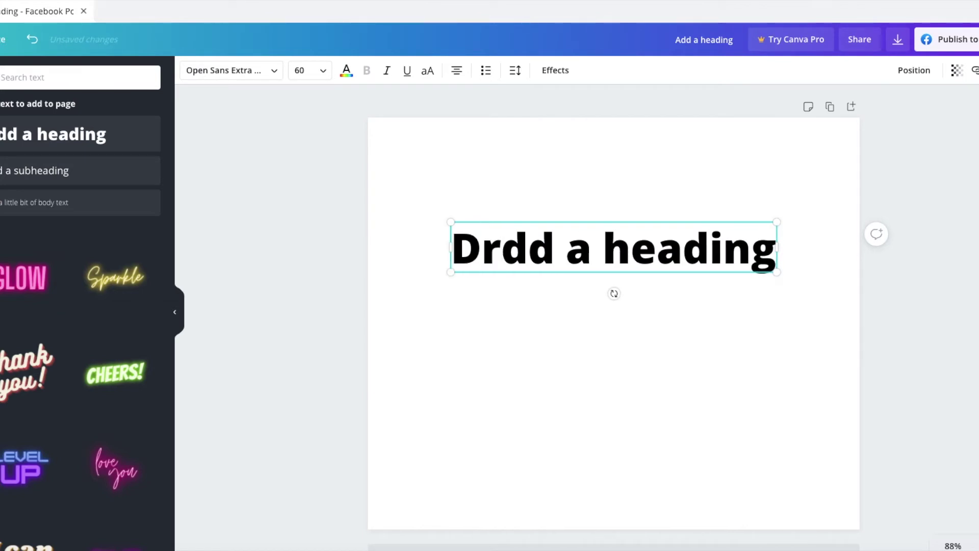
type("op shadow text effe")
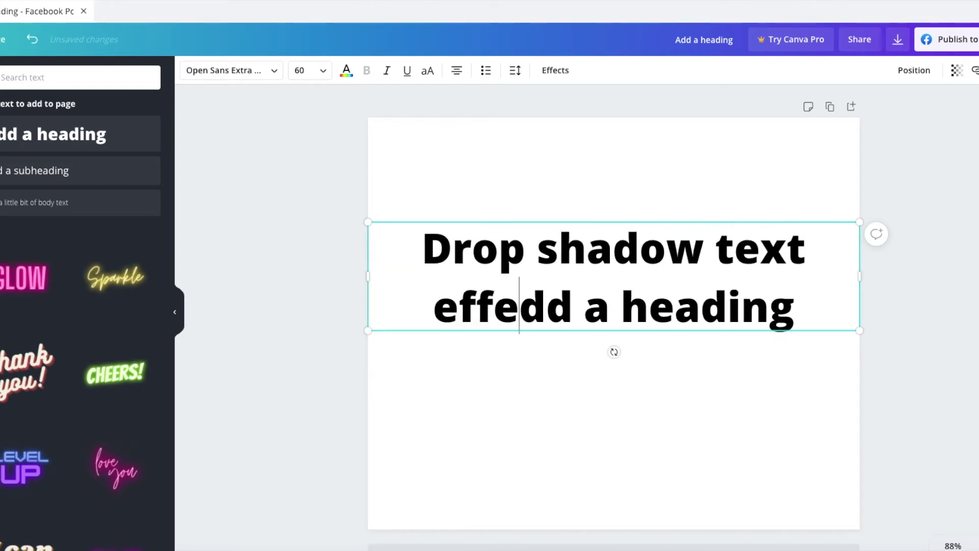
type("ct")
left_click_drag(815, 317, 538, 323)
key("BackSpace")
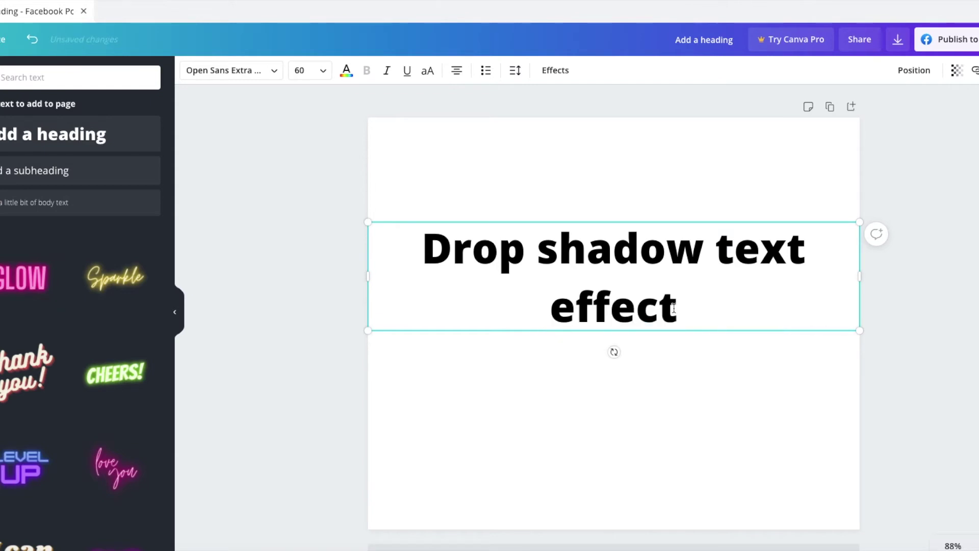
Narrow the heading box so the text wraps onto two lines, enlarge it to about size 81.3 and centre it on the page
left_click_drag(859, 278, 681, 286)
left_click(427, 361)
left_click(489, 319)
left_click_drag(490, 320, 560, 353)
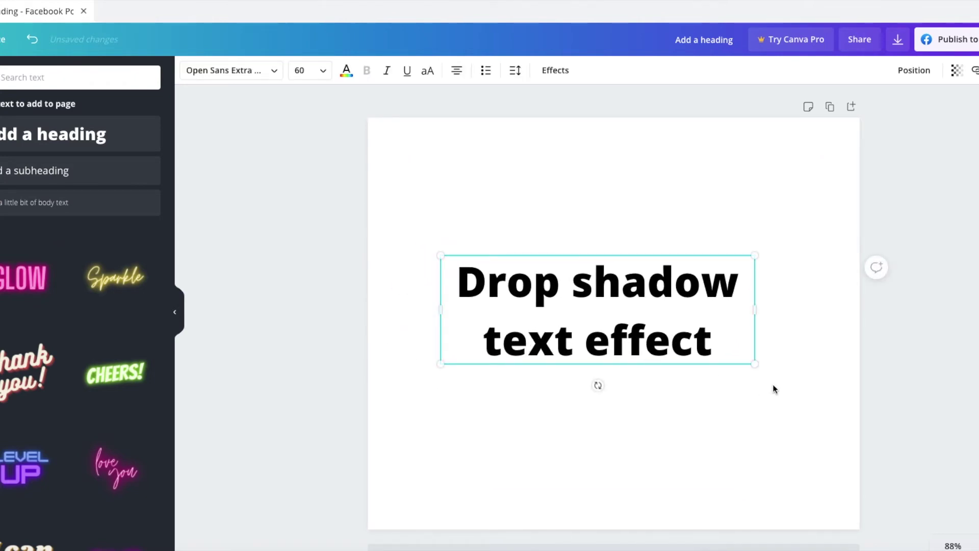
left_click_drag(754, 362, 797, 441)
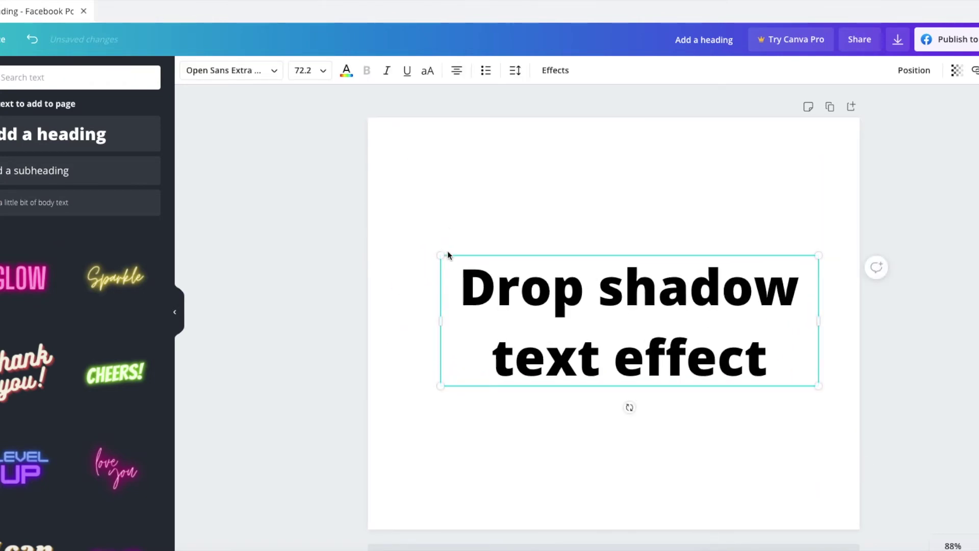
left_click_drag(435, 254, 395, 232)
key("Escape")
left_click(592, 320)
left_click_drag(592, 319, 598, 314)
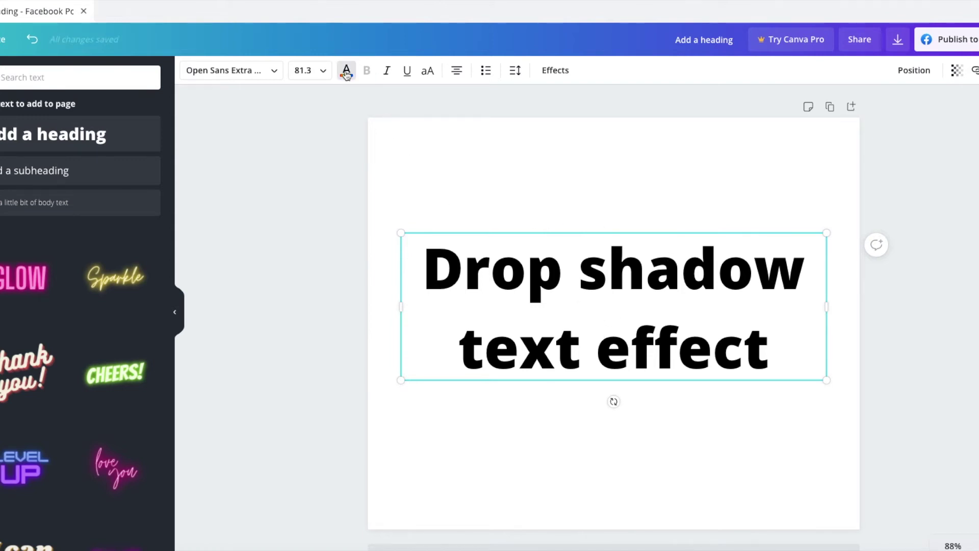
Colour the heading dark teal and rewrap it onto three lines at about size 95.6, centred on the page
left_click(346, 72)
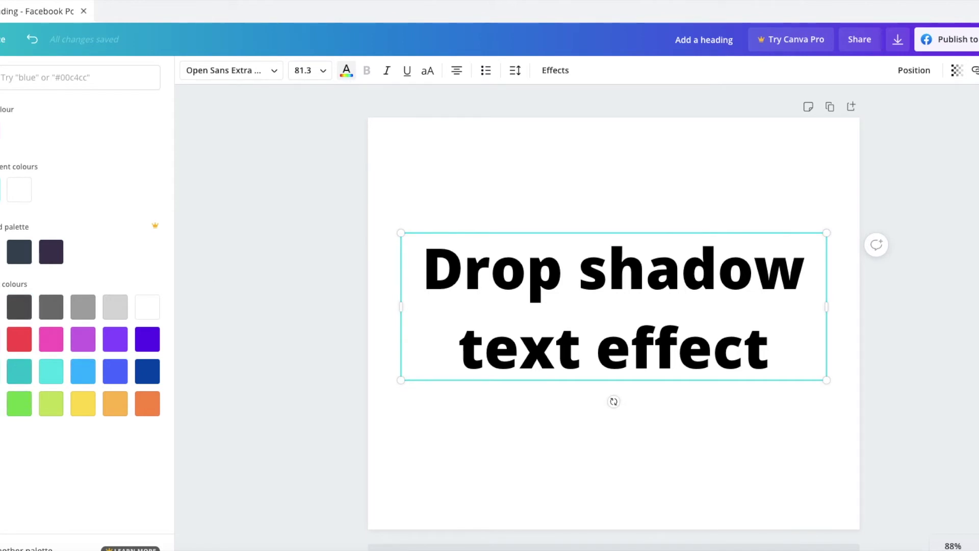
left_click(2, 370)
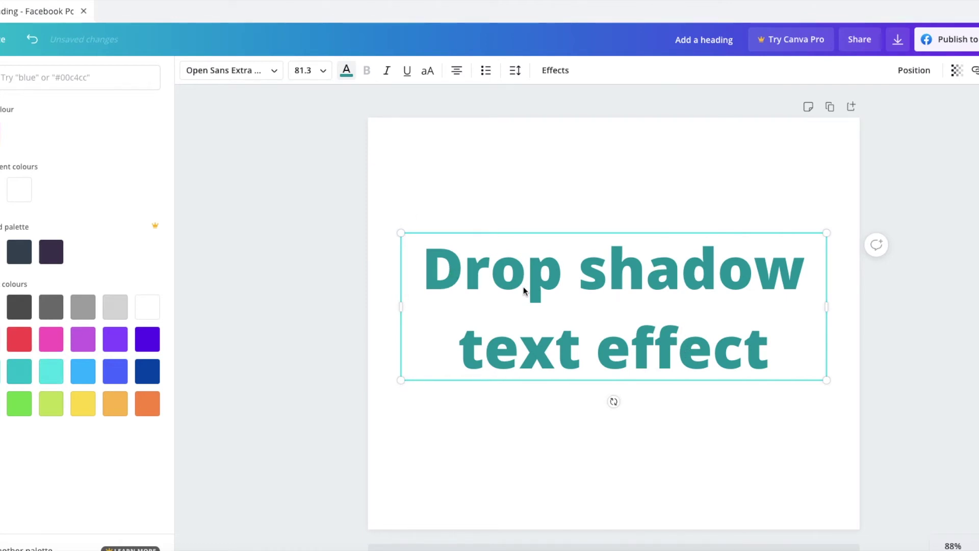
left_click_drag(825, 306, 756, 305)
left_click_drag(756, 459, 818, 498)
left_click_drag(636, 426, 640, 366)
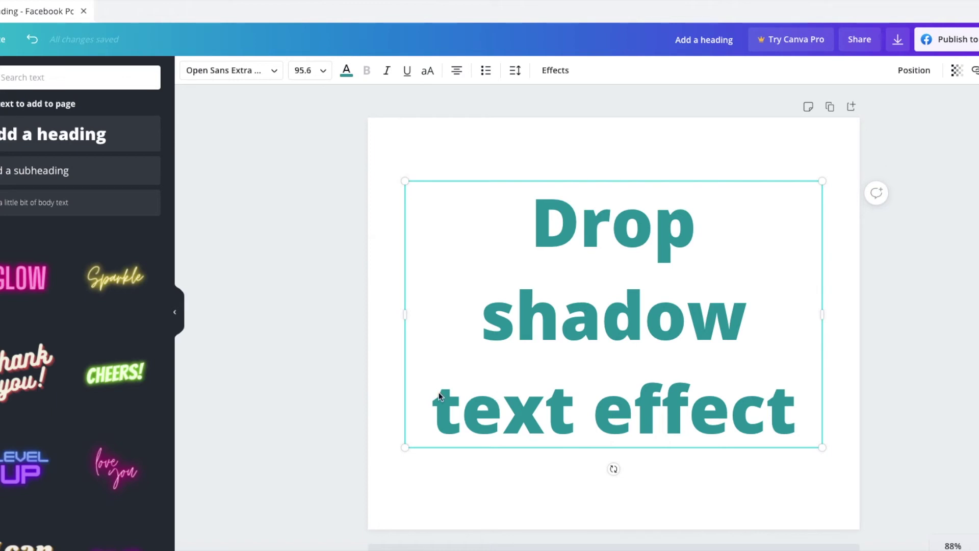
left_click(360, 367)
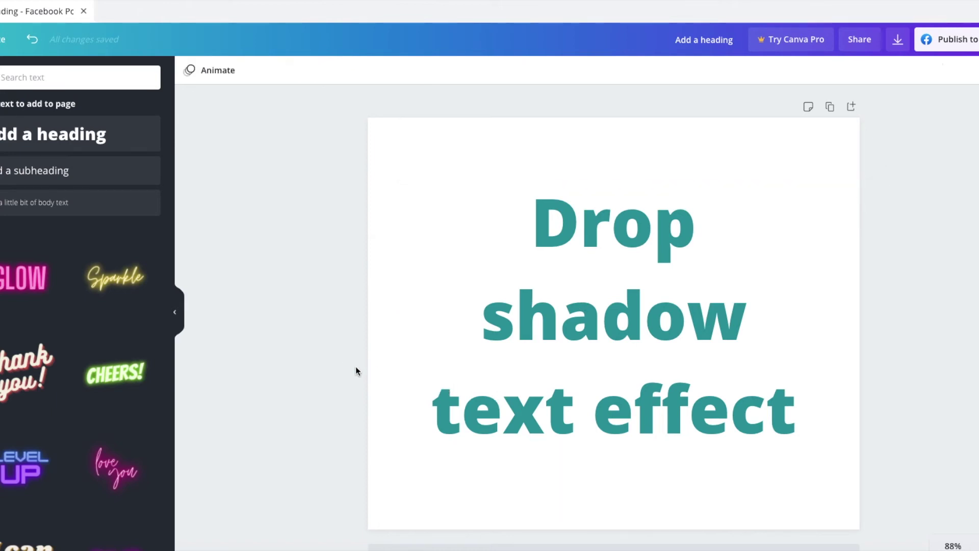
Duplicate the teal heading and place the copy slightly below and to the right of the original
left_click(613, 333)
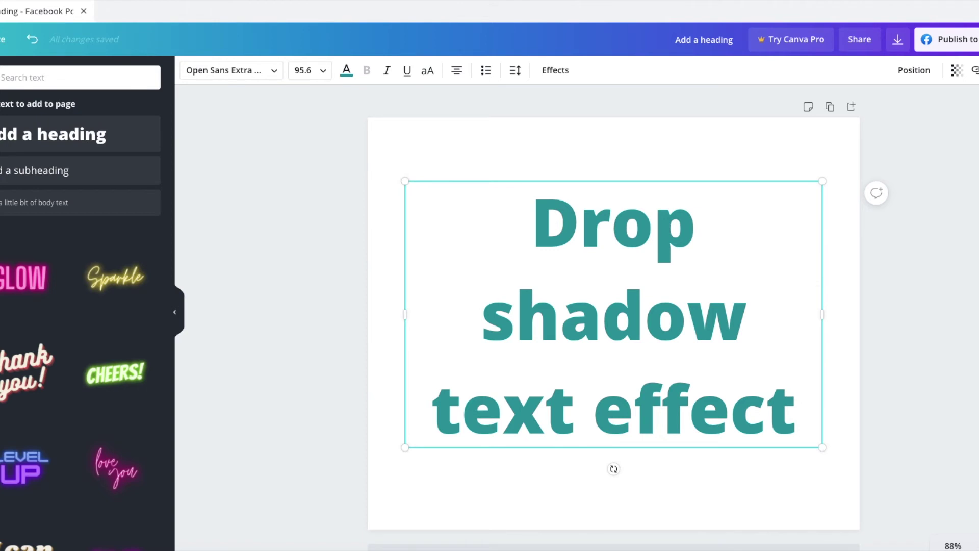
key("ctrl+d")
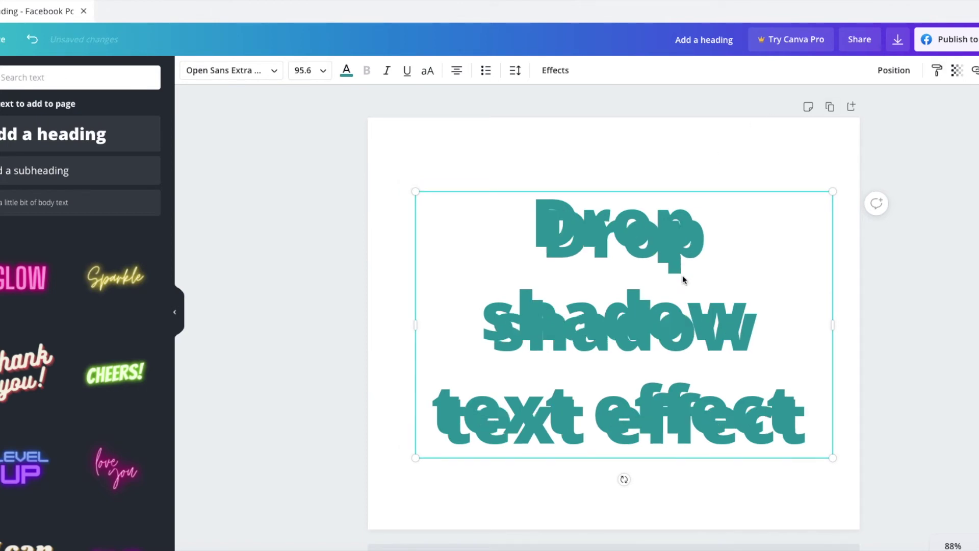
mouse_move(607, 332)
left_mouse_down()
mouse_move(651, 306)
mouse_move(564, 374)
mouse_move(601, 346)
mouse_move(606, 328)
left_mouse_up()
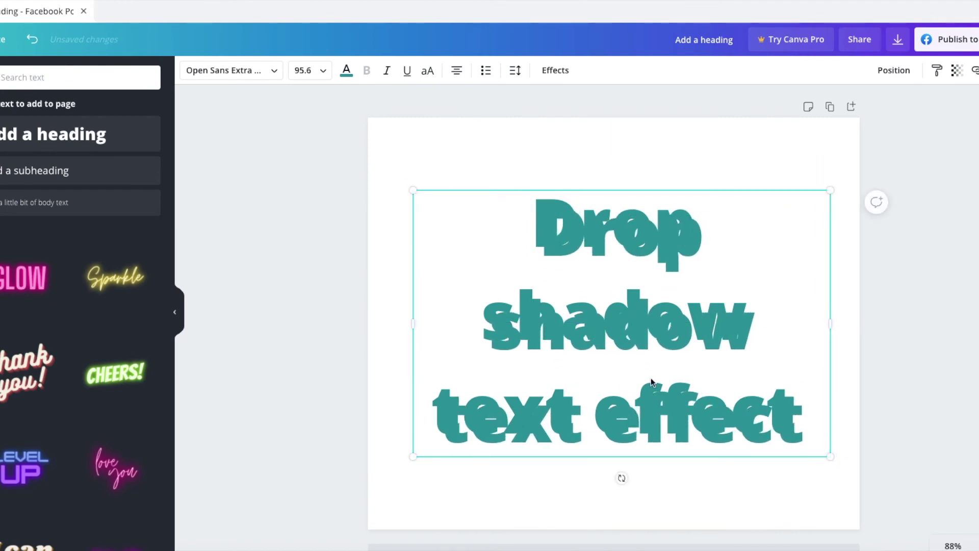
Recolour the duplicated heading to a pale aqua, #B9F1F4
left_click(346, 71)
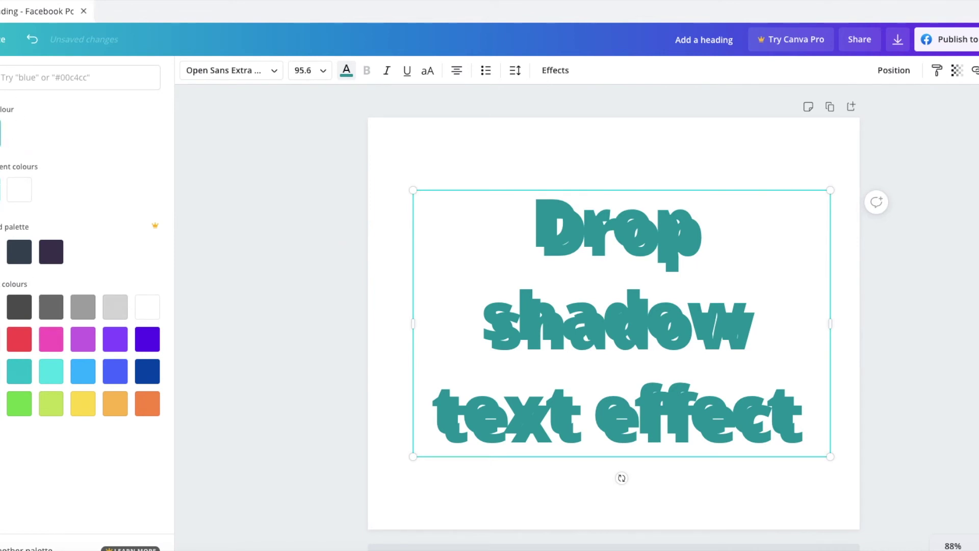
left_click(0, 132)
left_click_drag(28, 176, 22, 164)
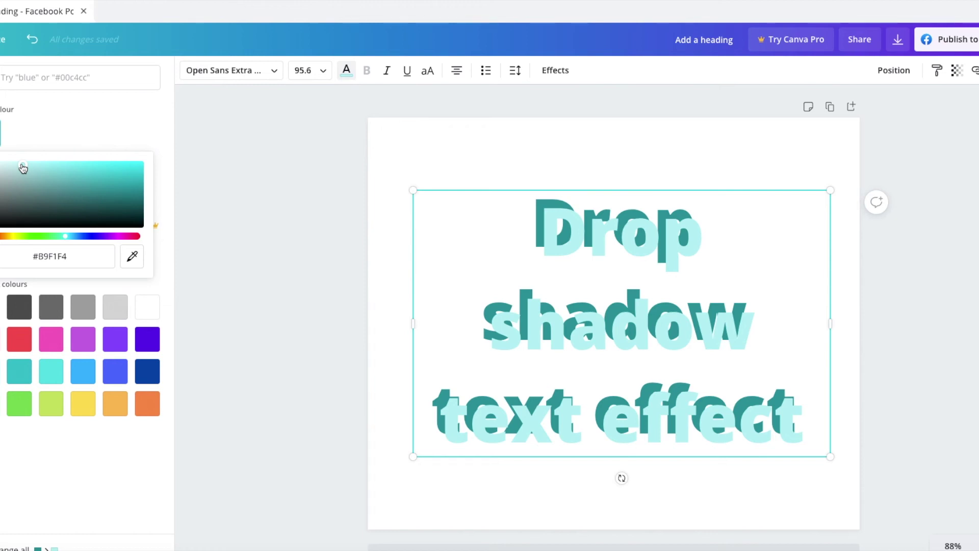
key("Escape")
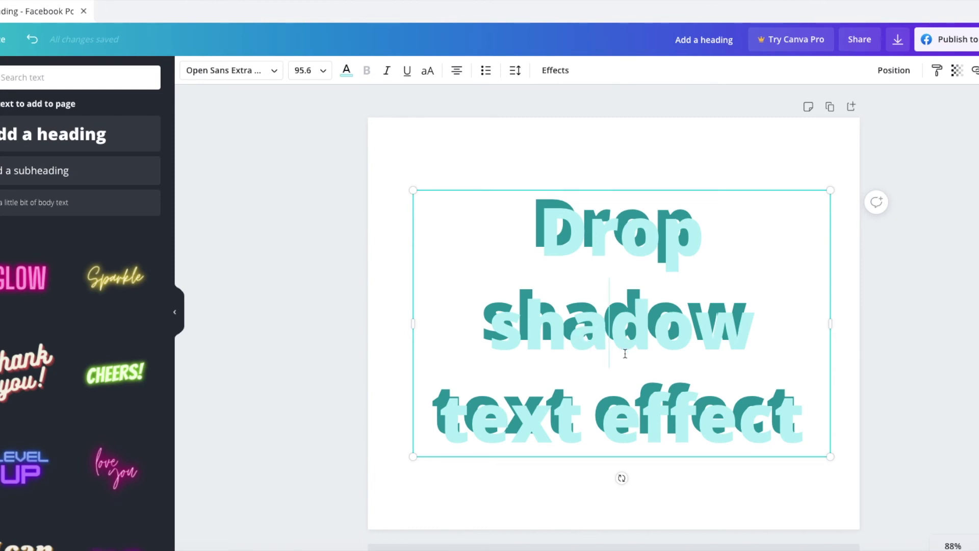
left_click(311, 347)
Move the pale aqua copy closer to the teal heading, keeping a small offset down and to the right
left_click(621, 336)
left_click_drag(620, 334, 621, 333)
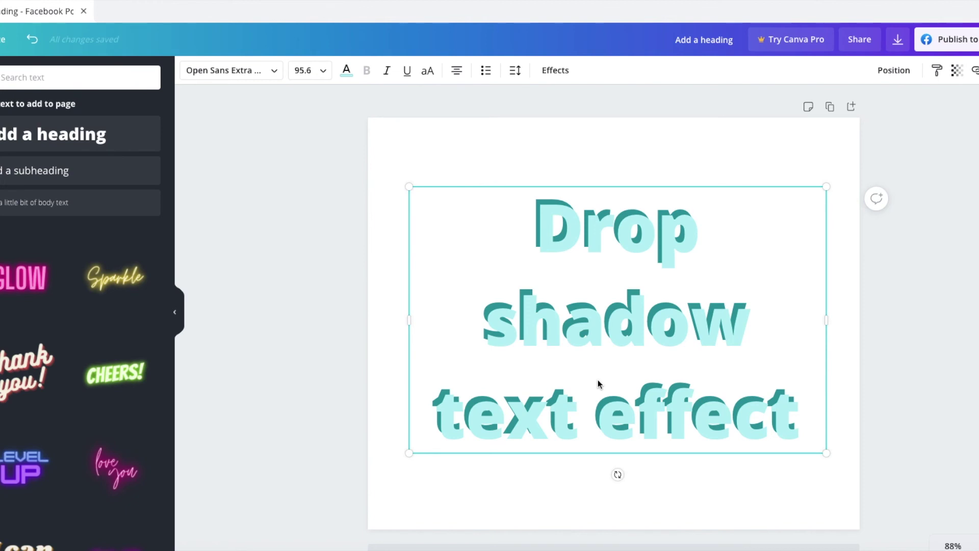
left_click_drag(605, 334, 606, 338)
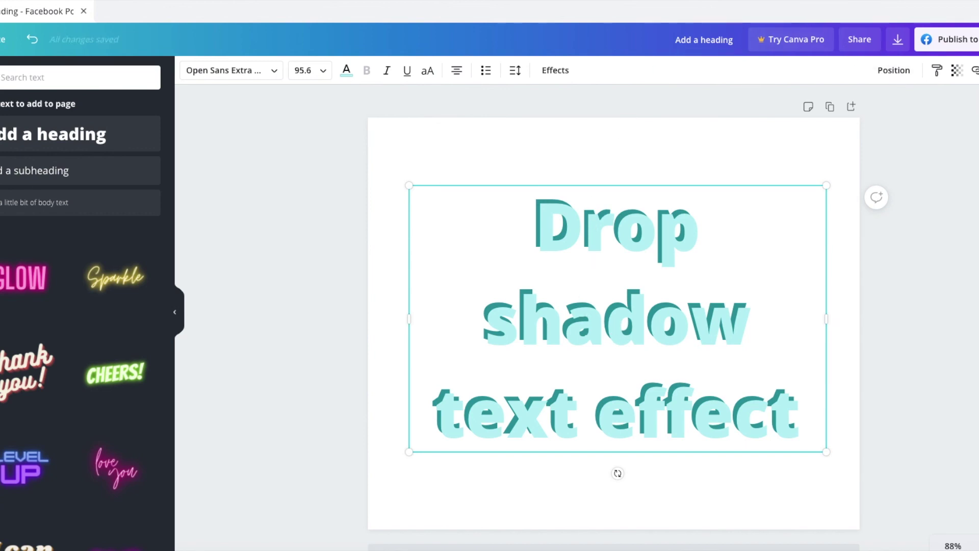
Send the pale aqua copy backwards behind the teal heading and deselect it
left_click(893, 70)
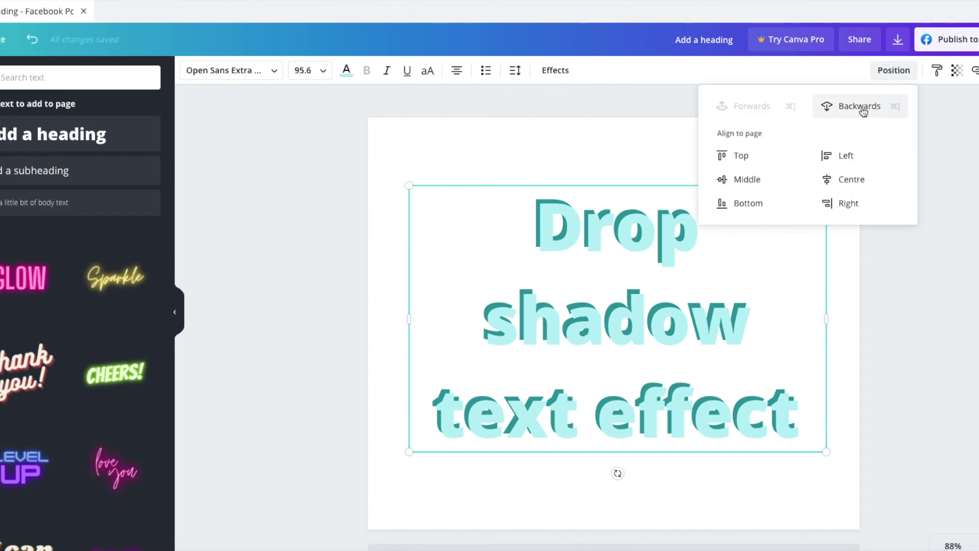
left_click(860, 107)
left_click(963, 354)
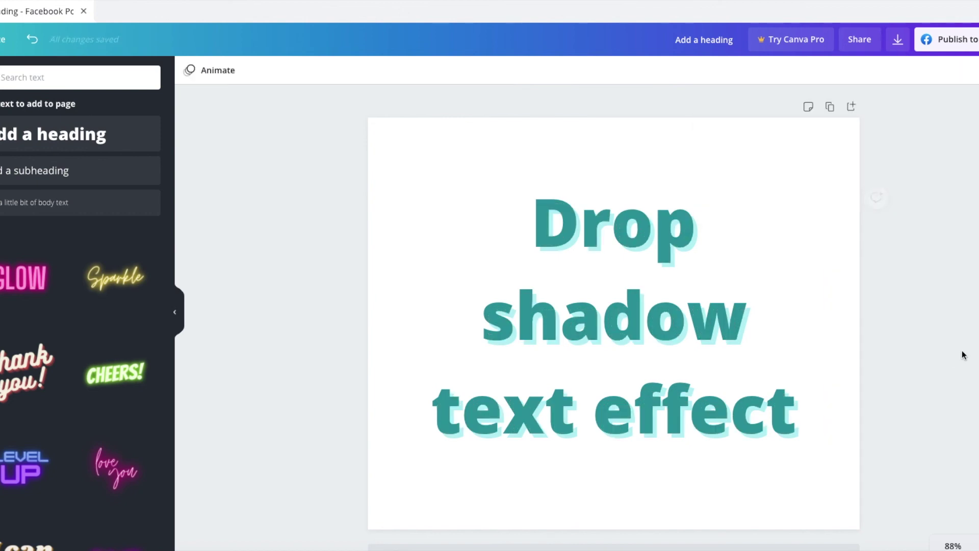